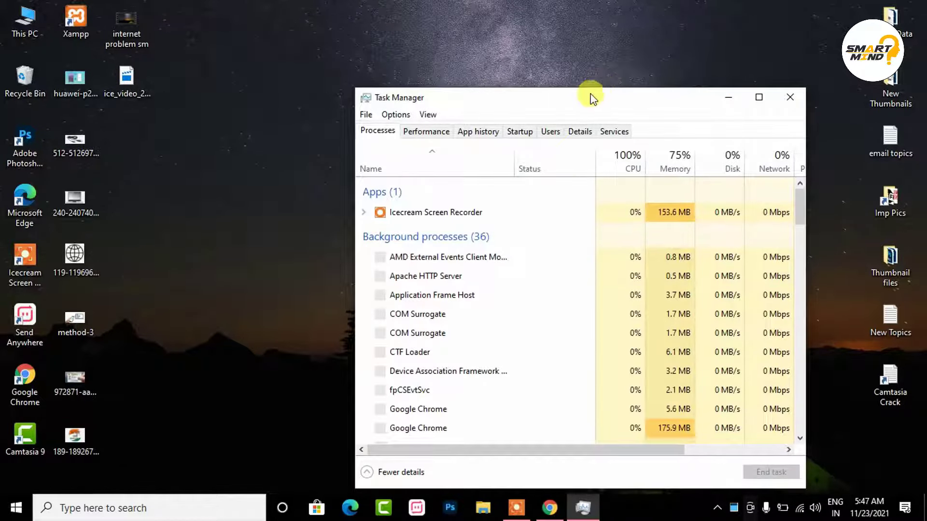
# Step: Maximize Task Manager and view the available actions for the Search background process
pyautogui.moveTo(590, 95); pyautogui.dragTo(463, 58)
pyautogui.doubleClick(462, 59)
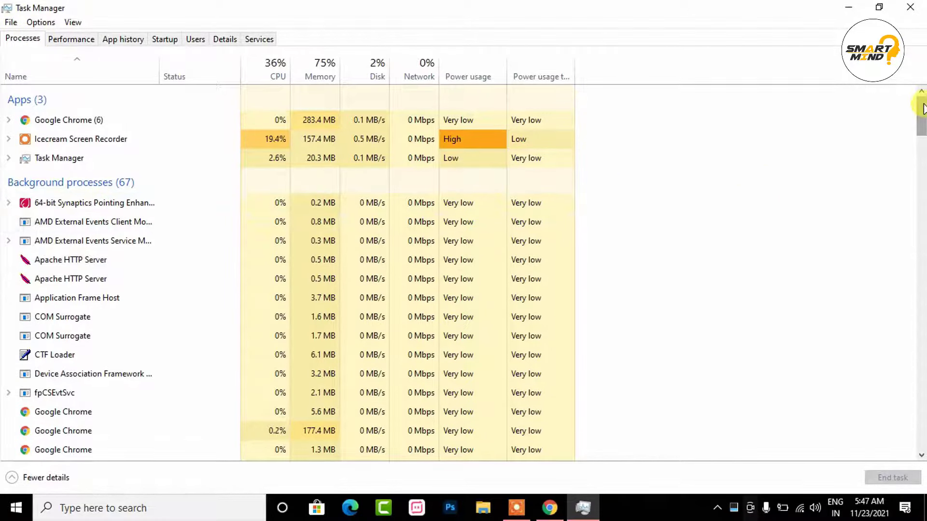
pyautogui.moveTo(922, 109); pyautogui.dragTo(922, 192)
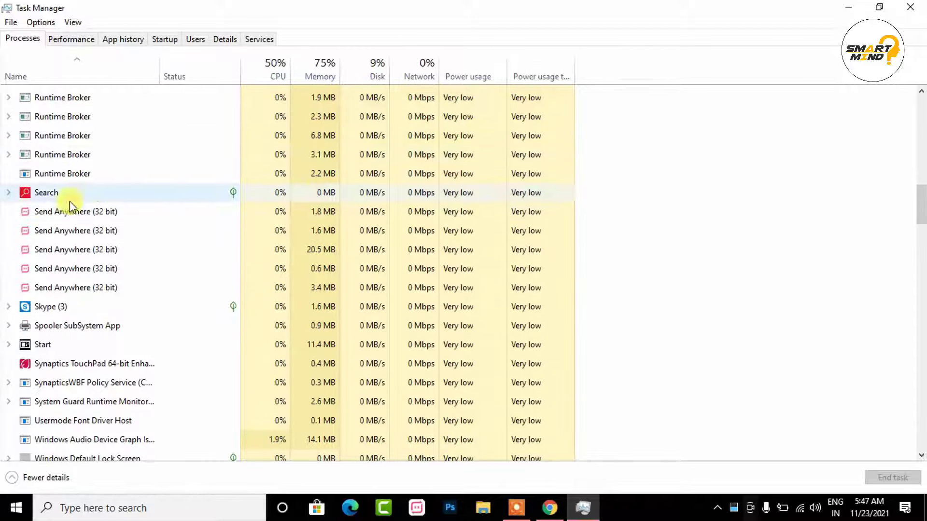
pyautogui.click(52, 197)
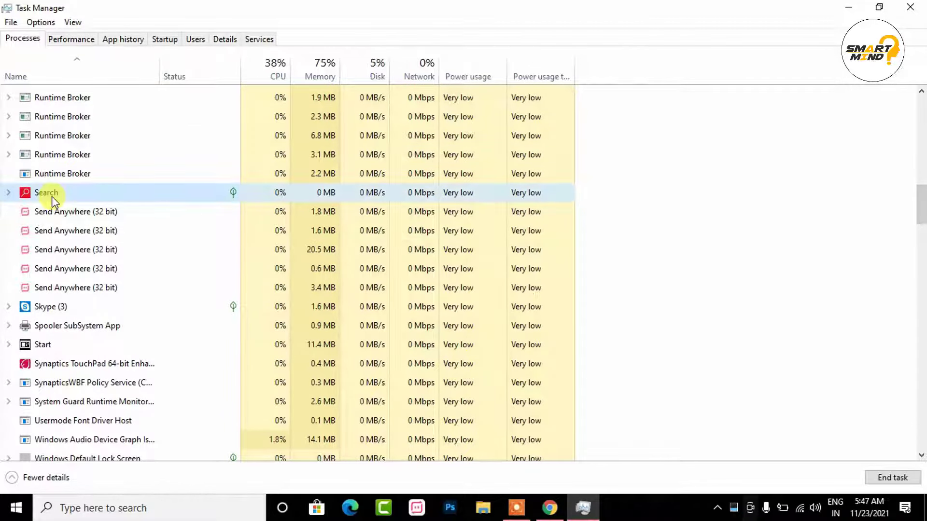
pyautogui.rightClick(52, 197)
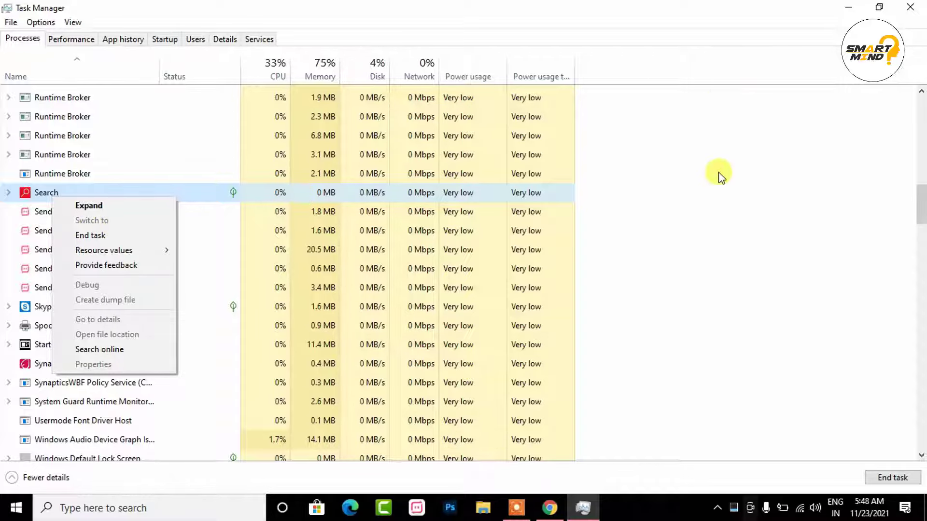
pyautogui.press('Escape')
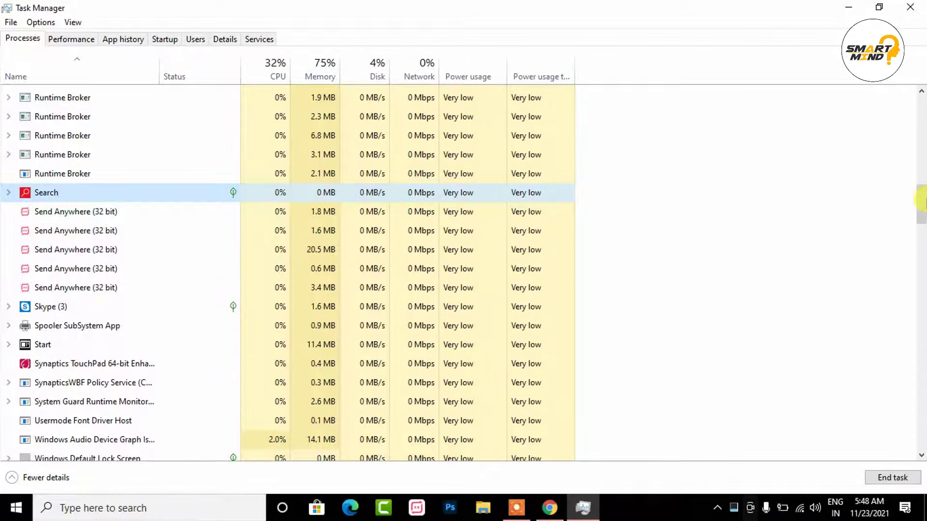
# Step: Restart the Windows Explorer process and close Task Manager
pyautogui.moveTo(922, 202); pyautogui.dragTo(923, 428)
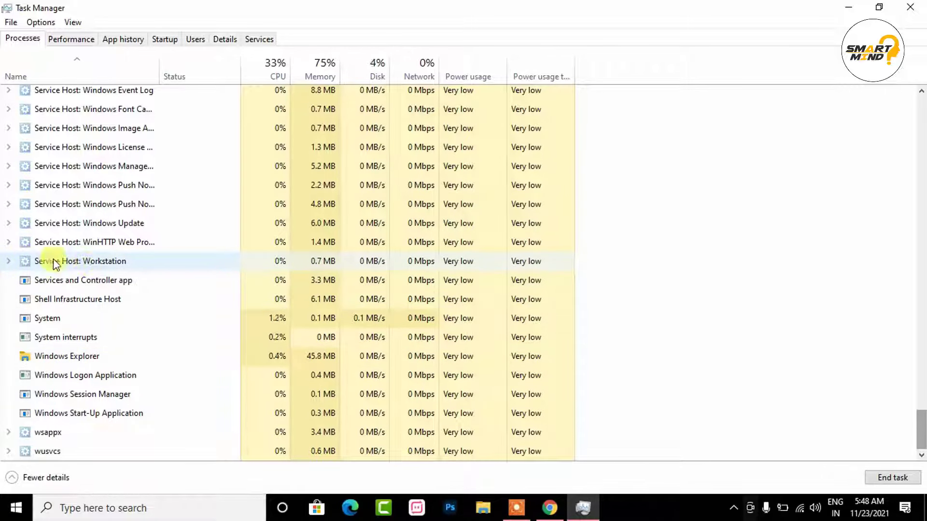
pyautogui.click(11, 267)
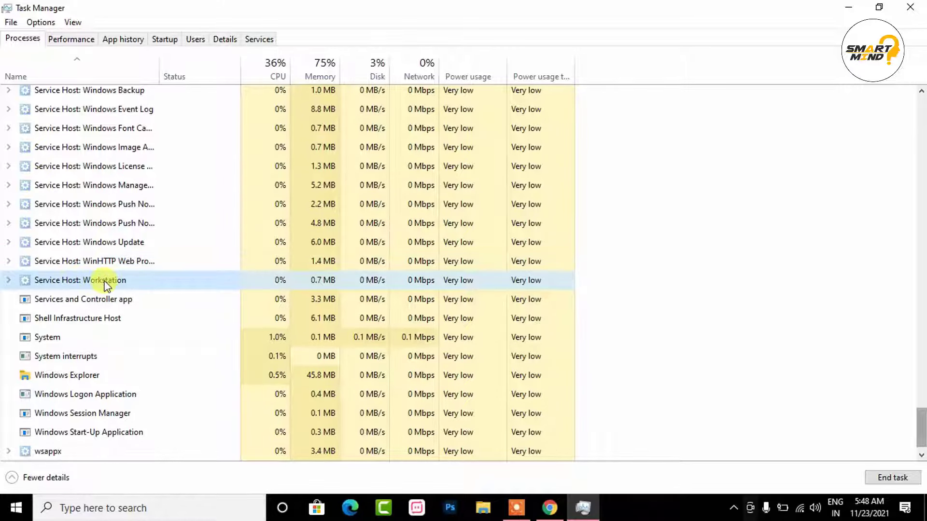
pyautogui.click(8, 281)
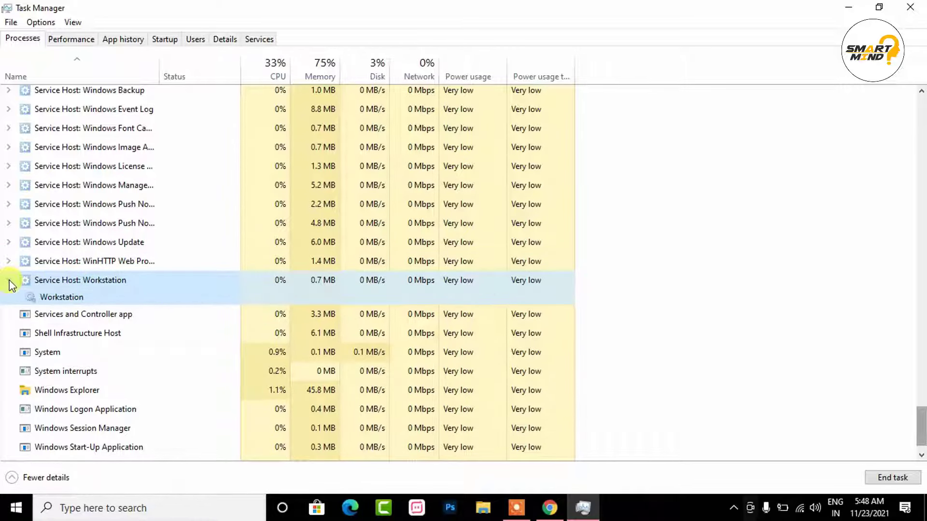
pyautogui.click(59, 392)
pyautogui.rightClick(58, 389)
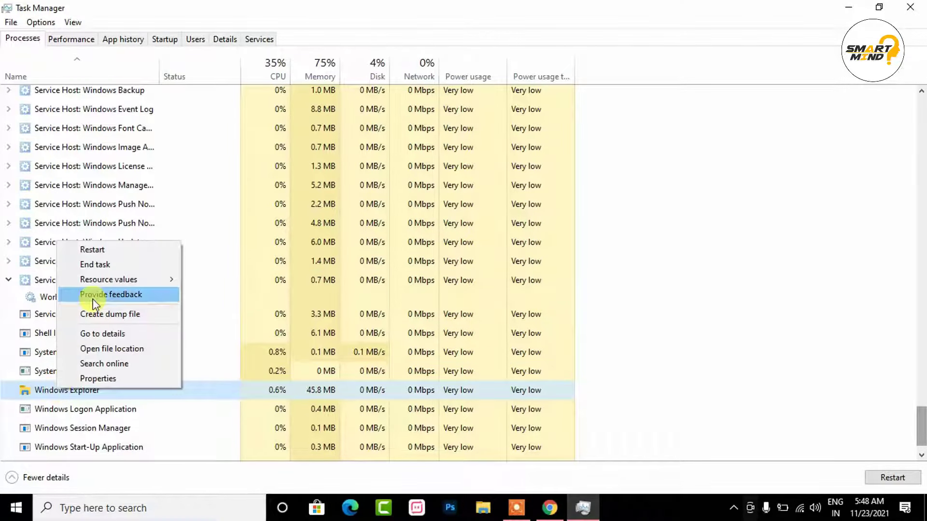
pyautogui.click(108, 248)
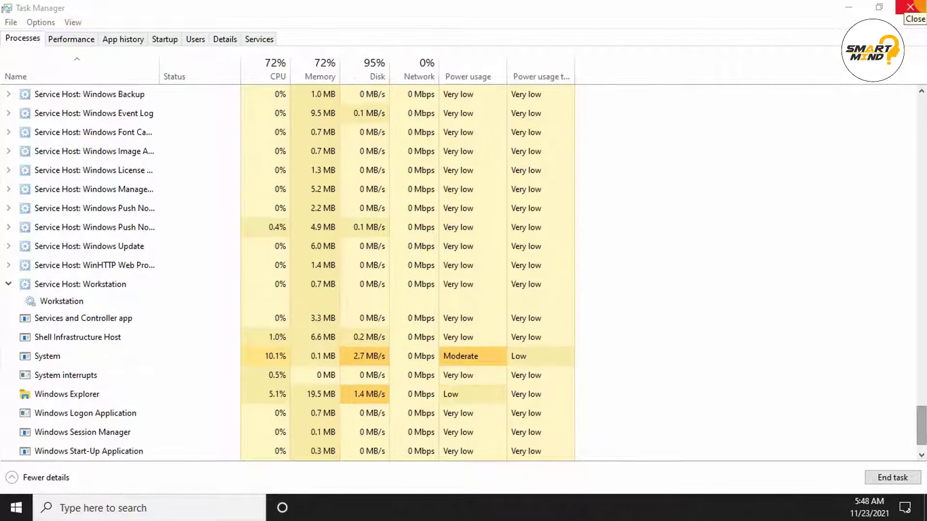
pyautogui.click(910, 7)
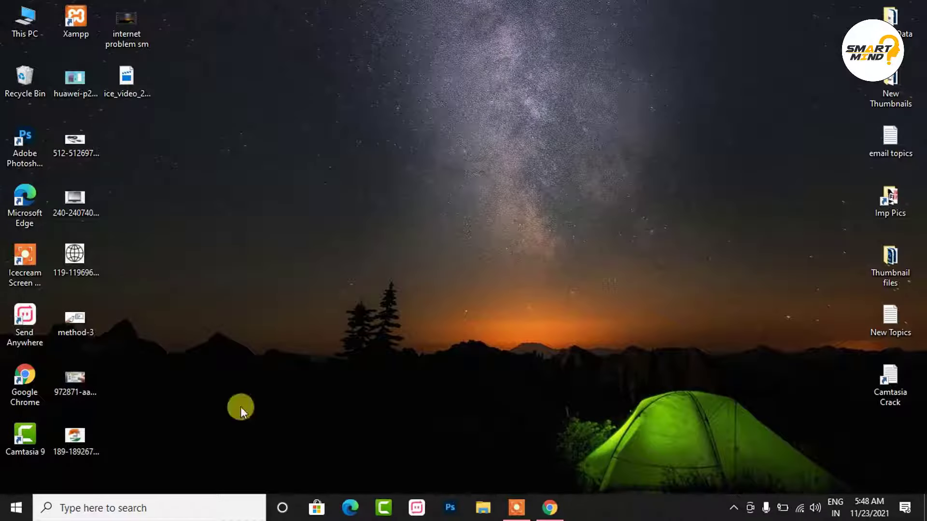
# Step: Open the Recovery page under Update & Security in Windows Settings
pyautogui.click(104, 517)
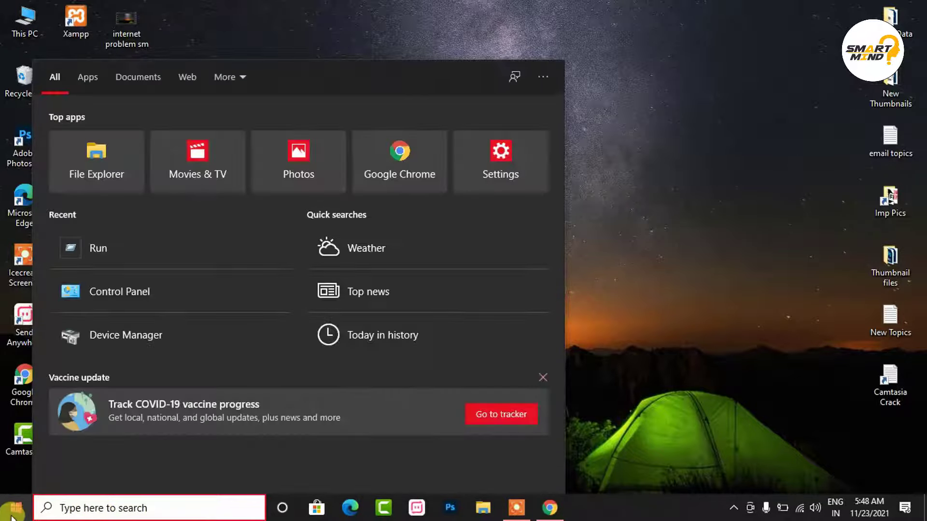
pyautogui.click(5, 515)
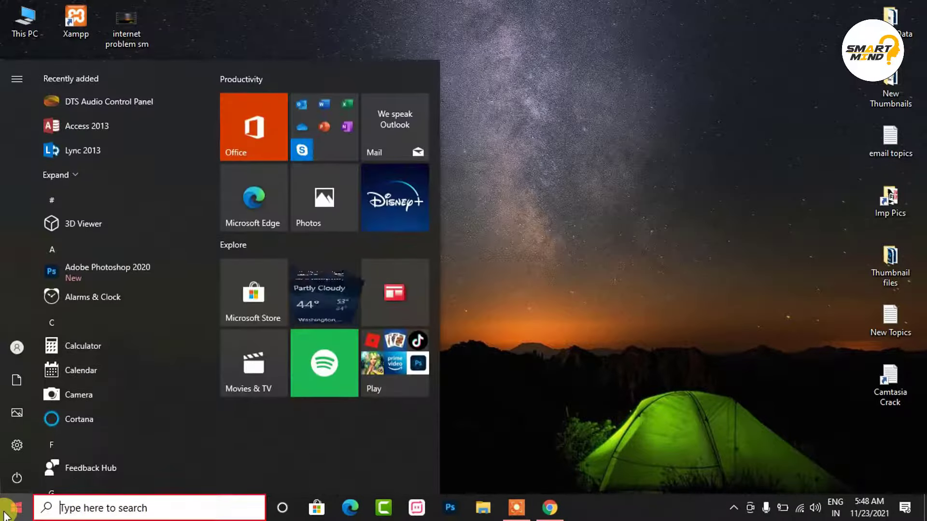
pyautogui.click(21, 445)
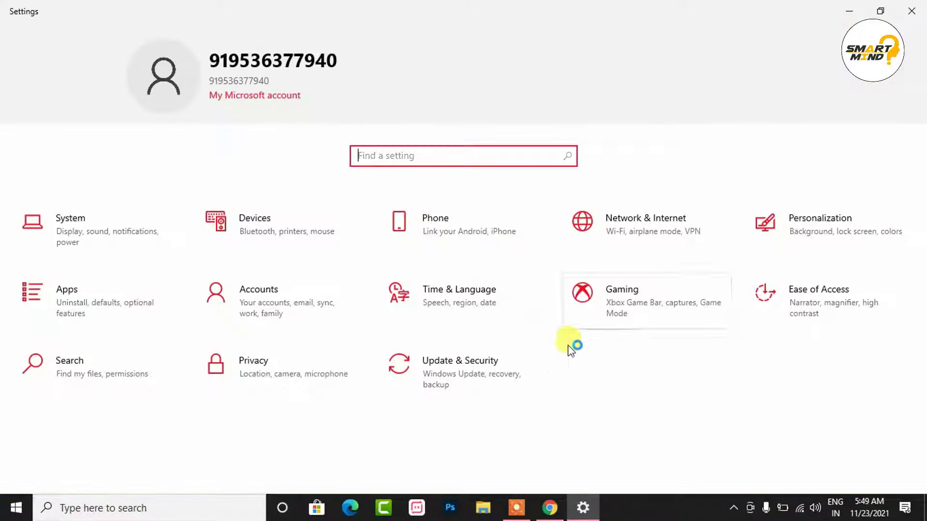
pyautogui.click(458, 380)
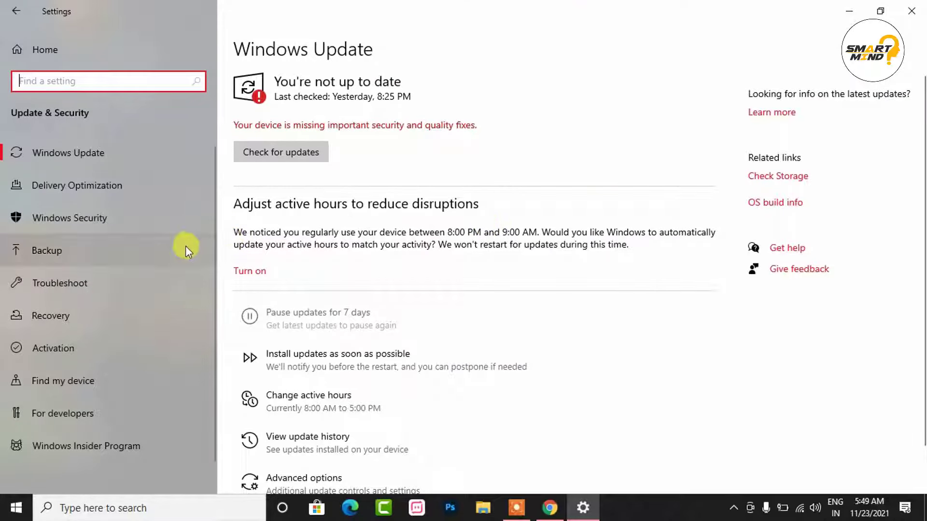
pyautogui.click(63, 316)
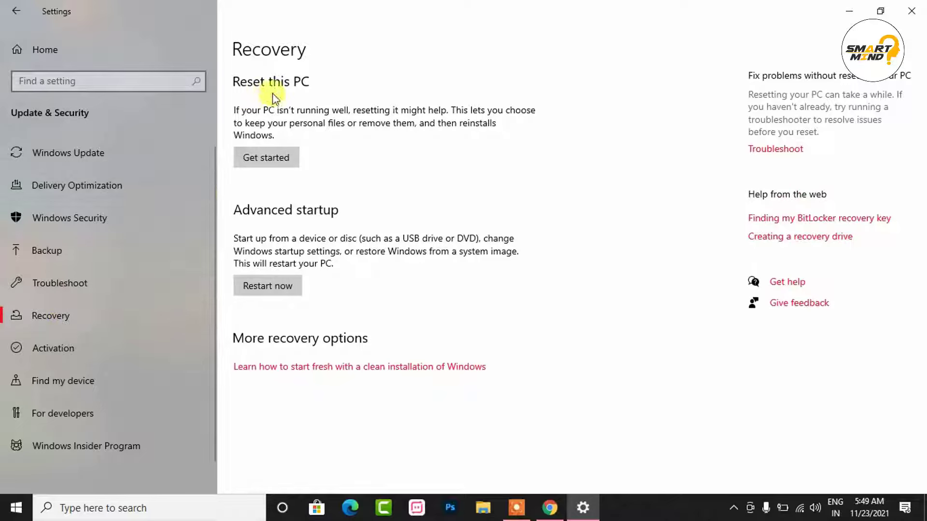
# Step: Try resetting the PC with the Keep my files option, cancel the reset and close Settings
pyautogui.click(271, 157)
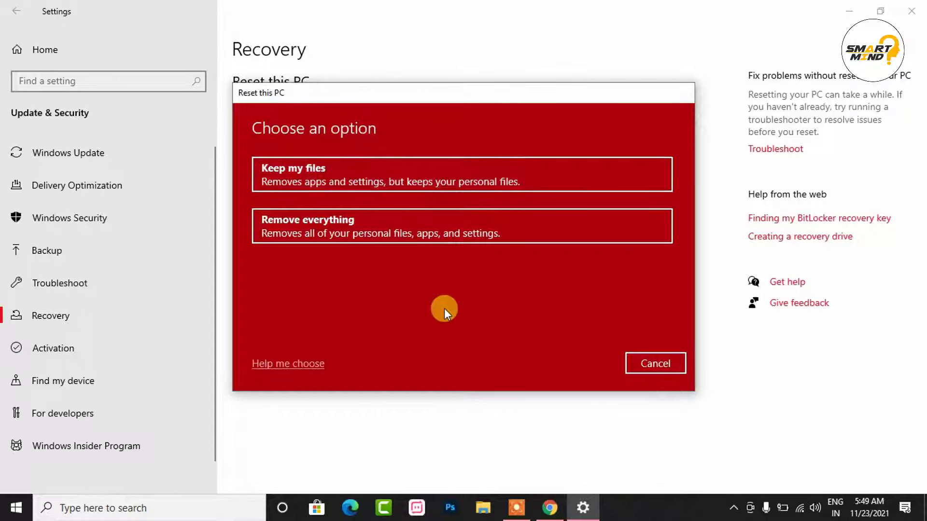
pyautogui.click(440, 184)
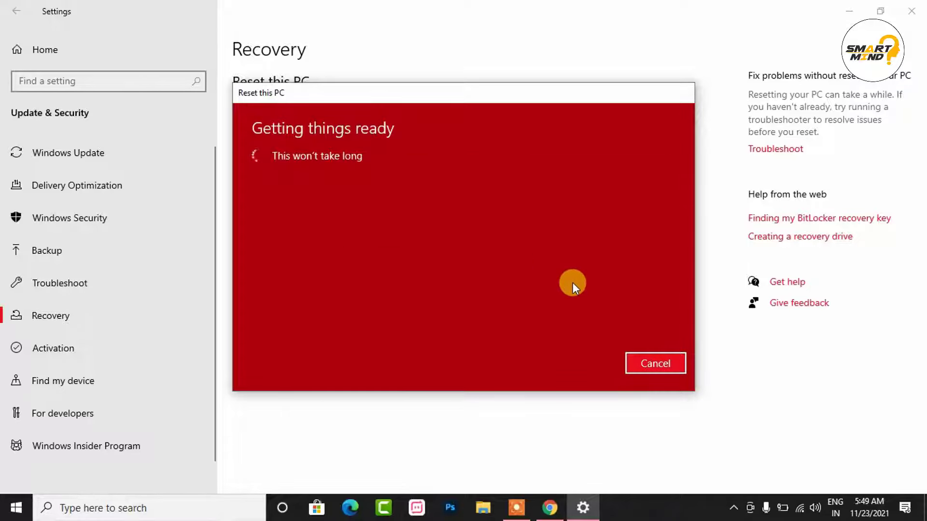
pyautogui.click(656, 363)
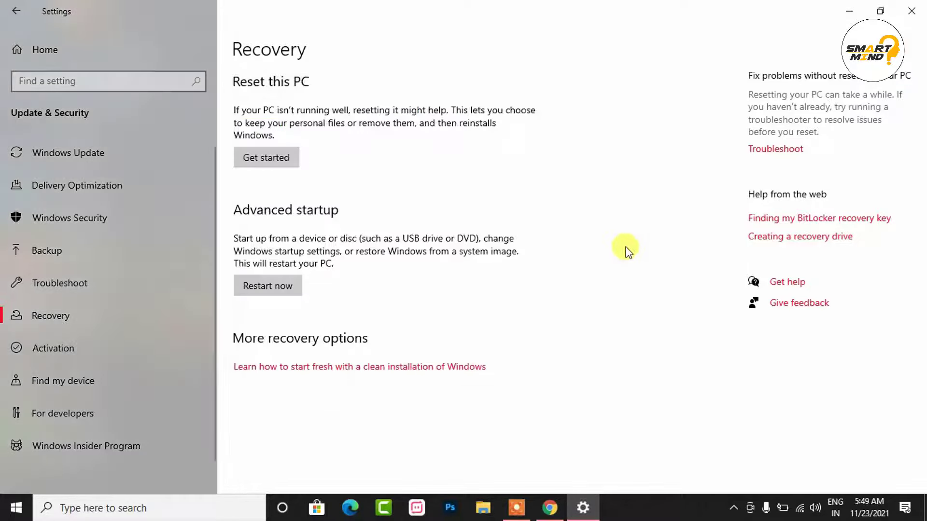
pyautogui.click(911, 11)
# Step: Switch to File Explorer and open the System32 folder inside Windows on Local Disk (C:)
pyautogui.press('super+e')
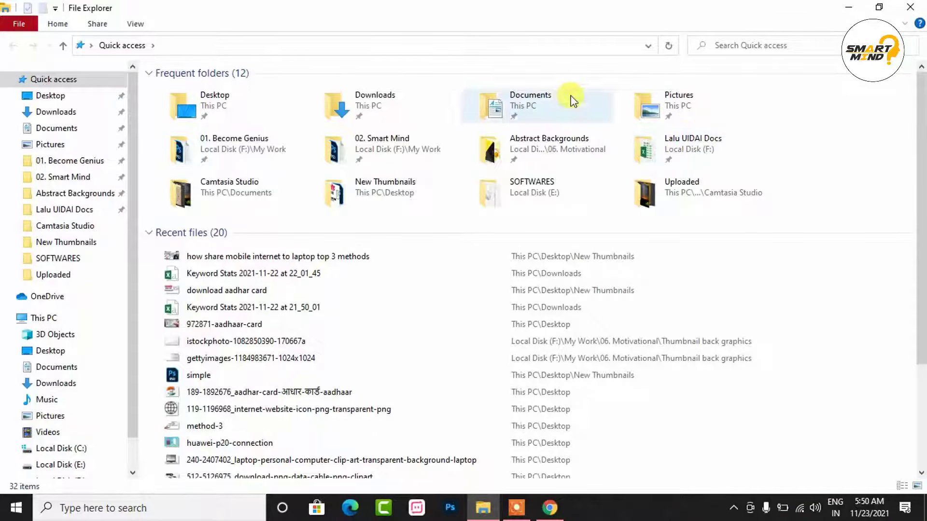
pyautogui.click(57, 447)
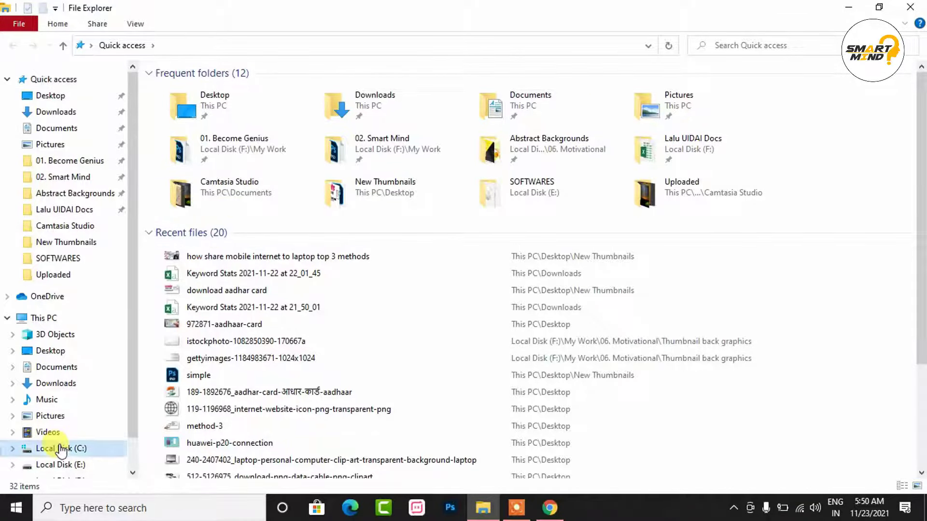
pyautogui.doubleClick(187, 175)
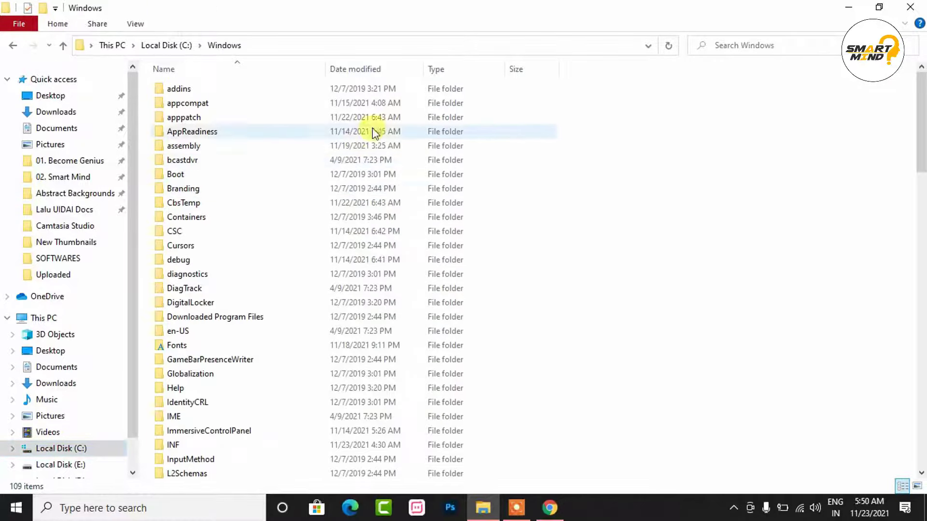
pyautogui.moveTo(922, 102); pyautogui.dragTo(922, 279)
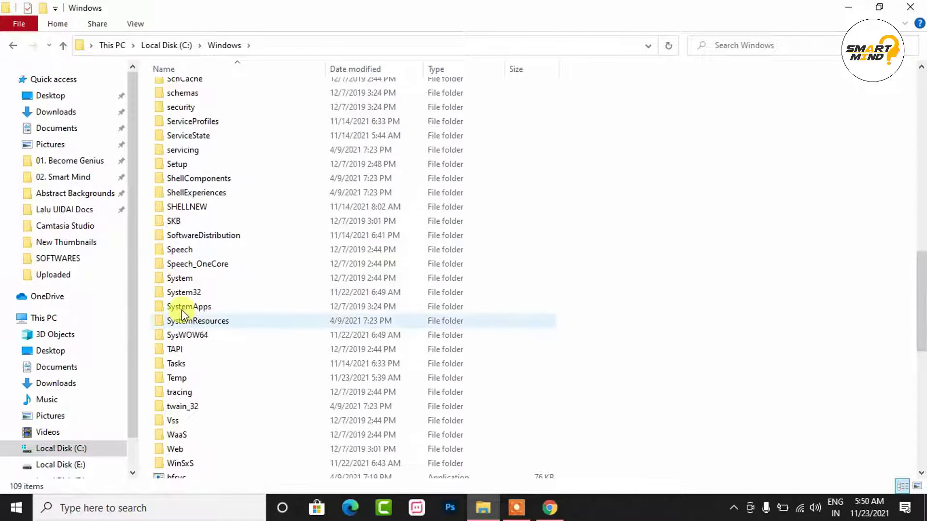
pyautogui.click(181, 292)
pyautogui.doubleClick(181, 293)
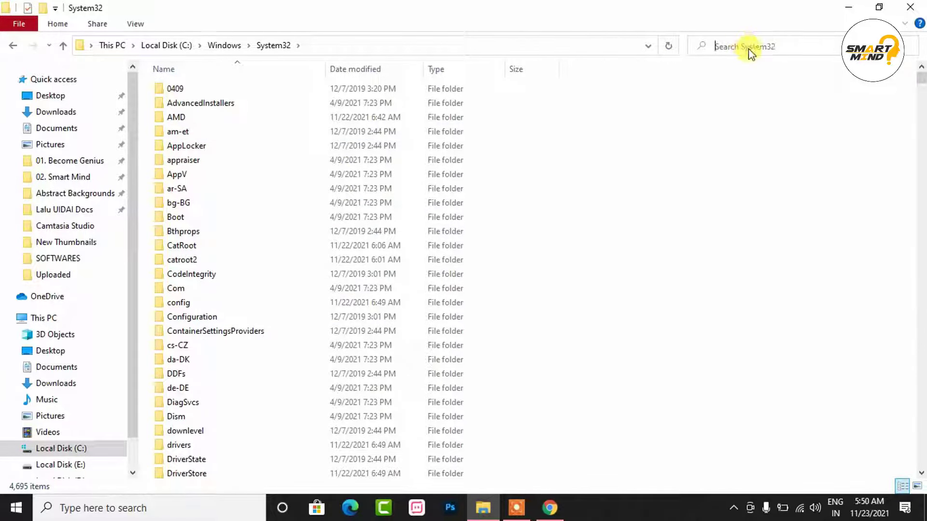
# Step: Search the System32 folder for ctfmon
pyautogui.write('c')
pyautogui.press('BackSpace')
pyautogui.write('c')
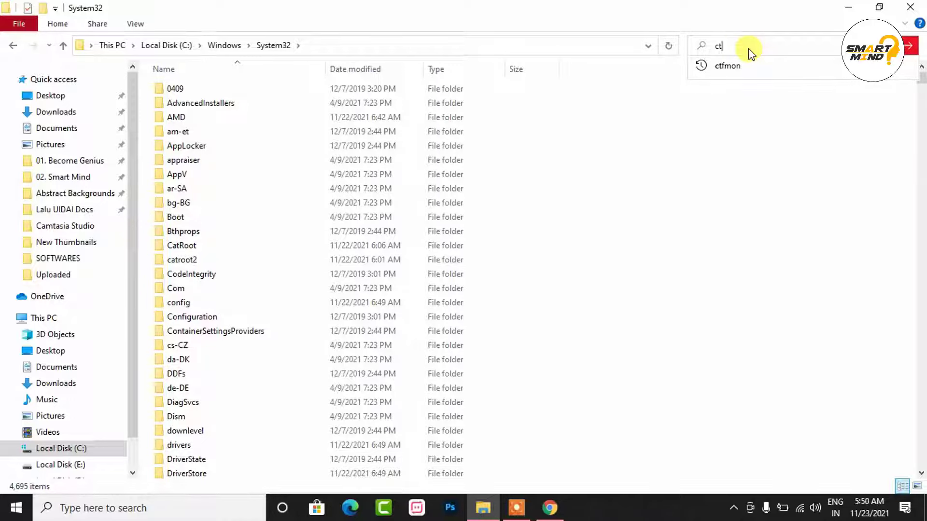
pyautogui.write('t')
pyautogui.click(735, 65)
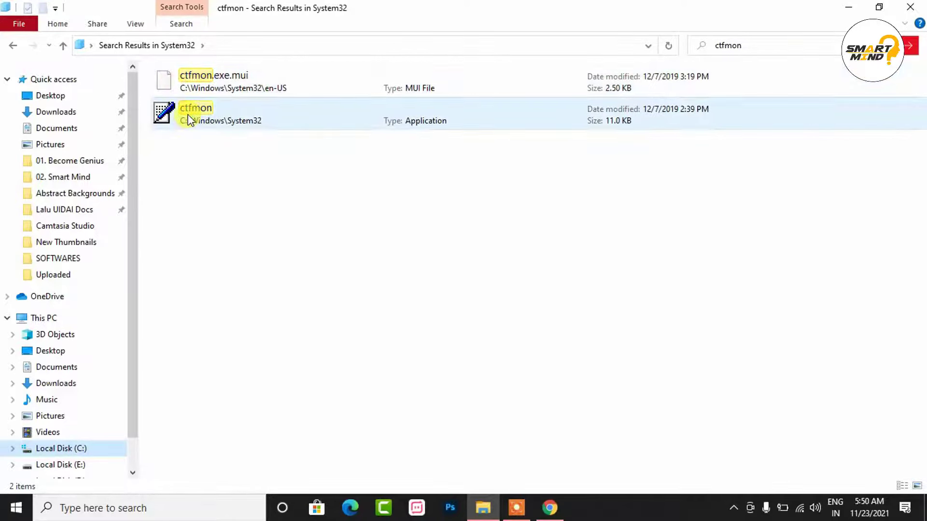
# Step: Create a desktop shortcut for the ctfmon application, minimize the folder window and select the shortcut on the desktop
pyautogui.rightClick(188, 117)
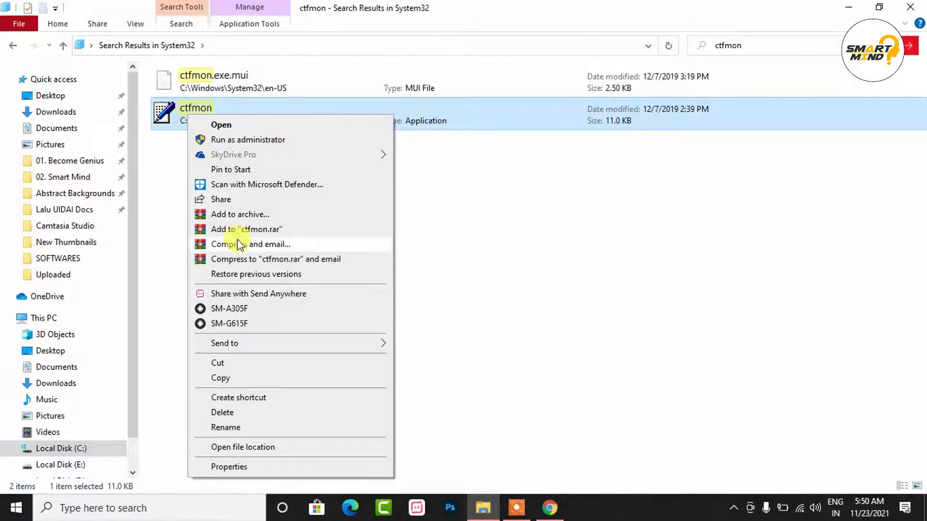
pyautogui.moveTo(259, 341)
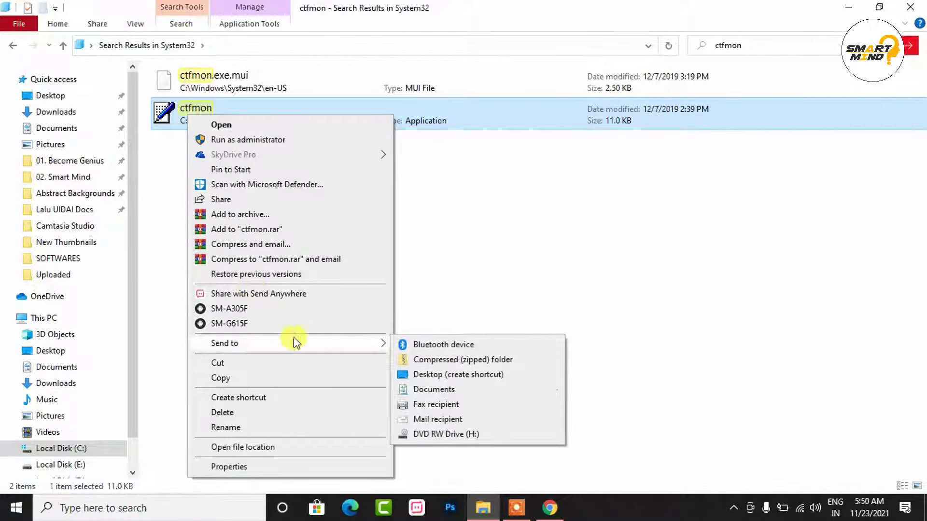
pyautogui.click(406, 376)
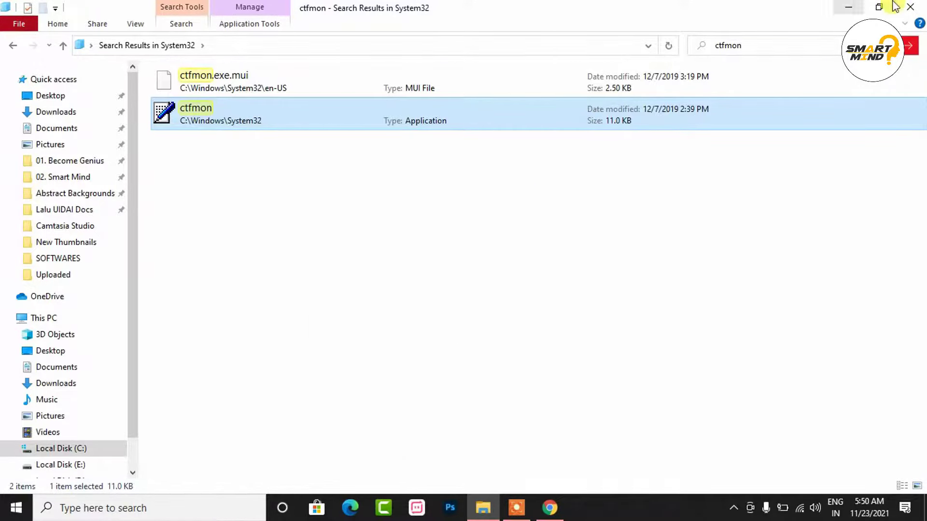
pyautogui.click(848, 6)
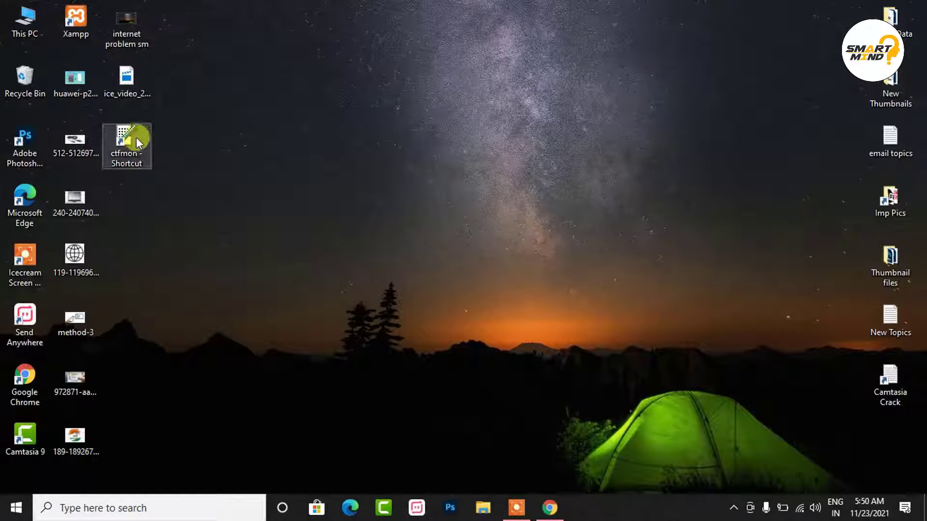
pyautogui.click(138, 137)
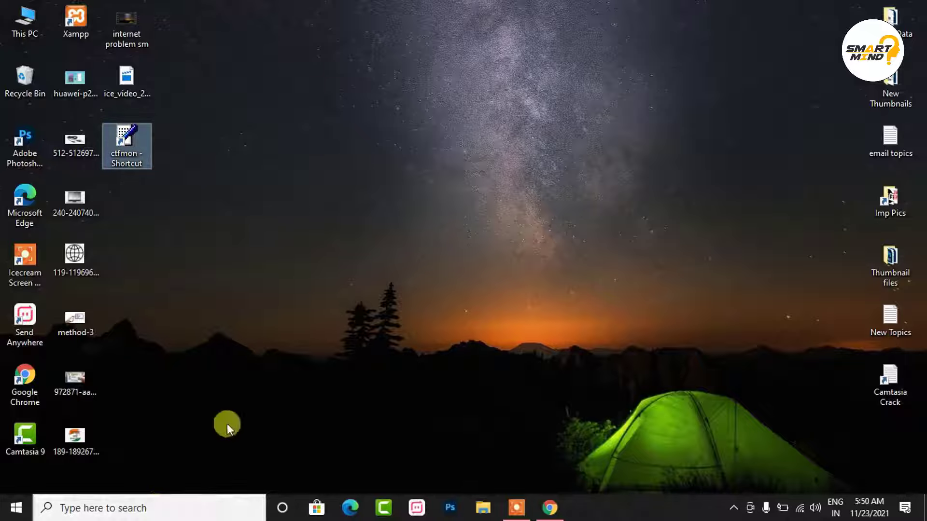
# Step: Open the Startup folder by running shell:startup from the Run dialog
pyautogui.click(150, 508)
pyautogui.write('run')
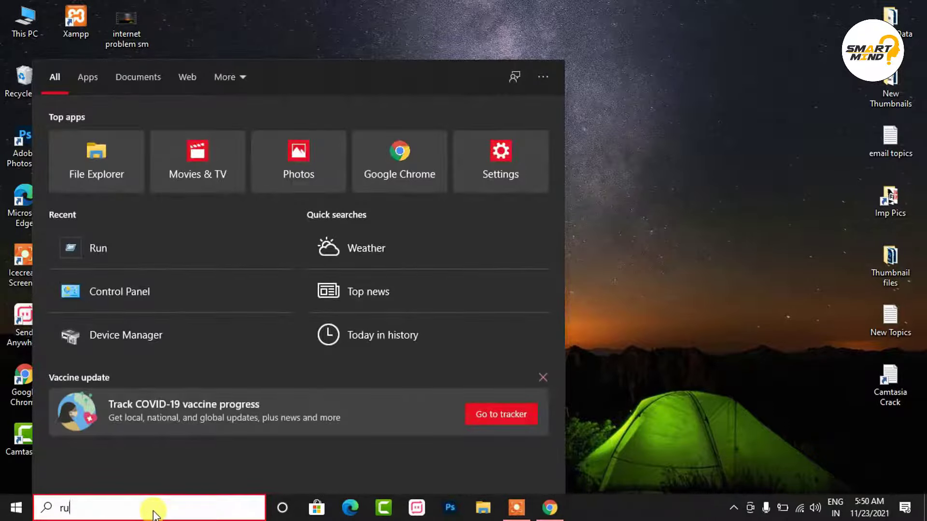
pyautogui.click(105, 134)
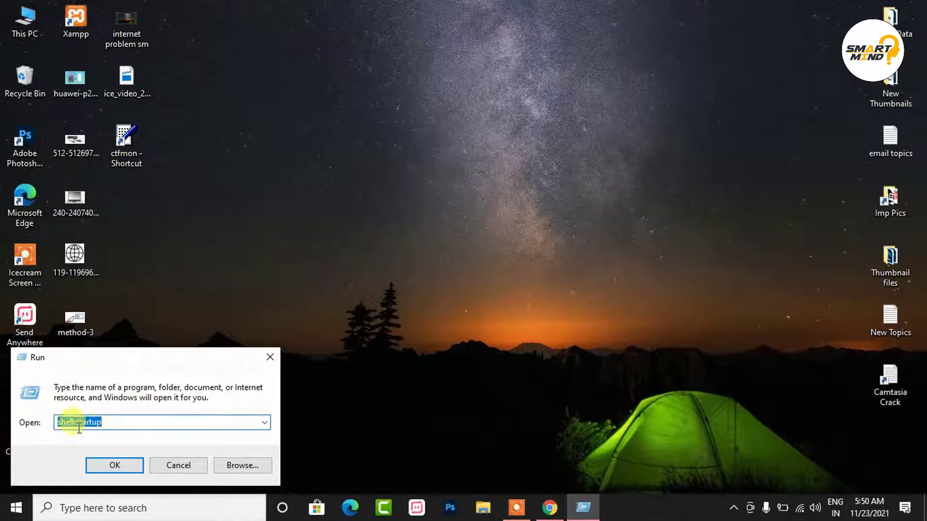
pyautogui.click(96, 424)
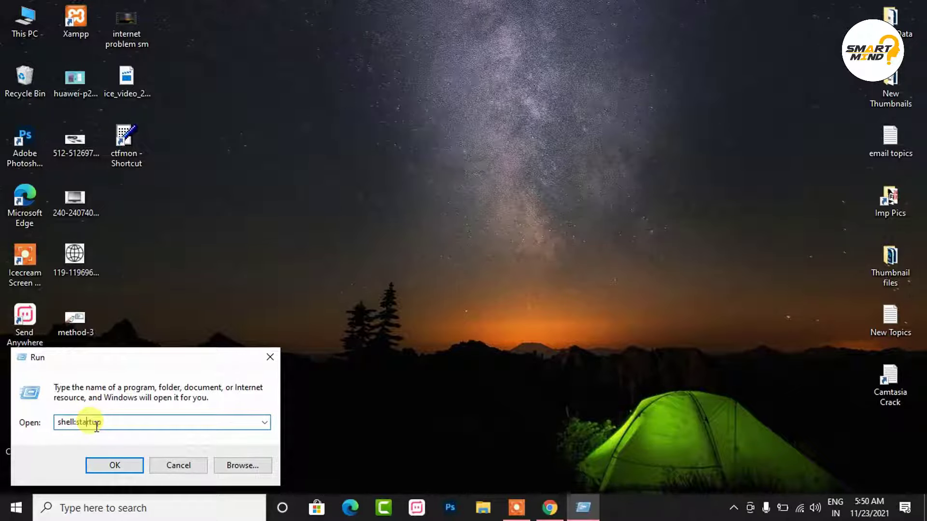
pyautogui.click(115, 465)
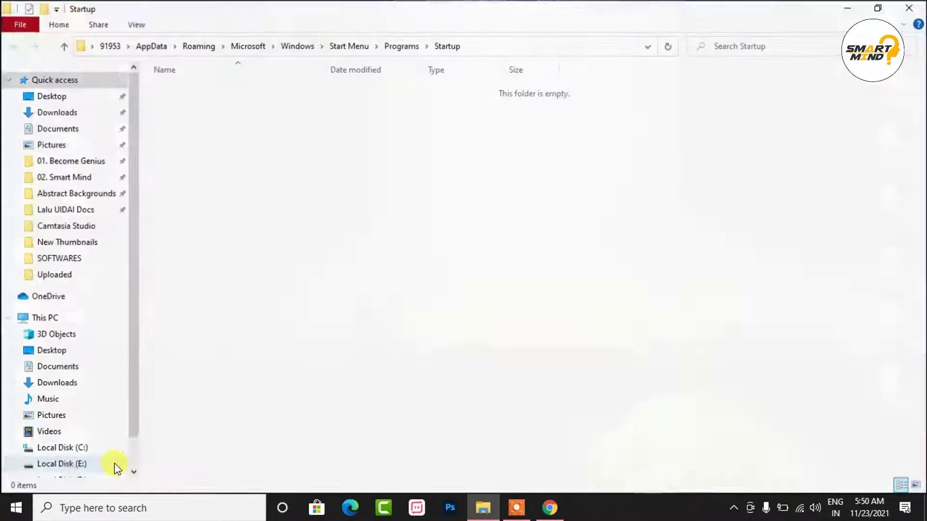
# Step: Move the ctfmon shortcut from the desktop into the Startup folder and close the folder window
pyautogui.click(864, 14)
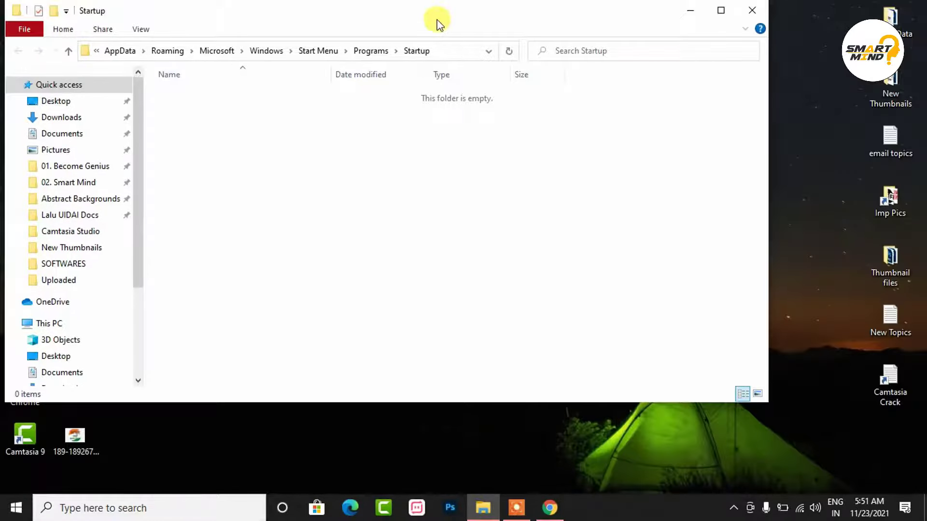
pyautogui.moveTo(439, 24); pyautogui.dragTo(604, 44)
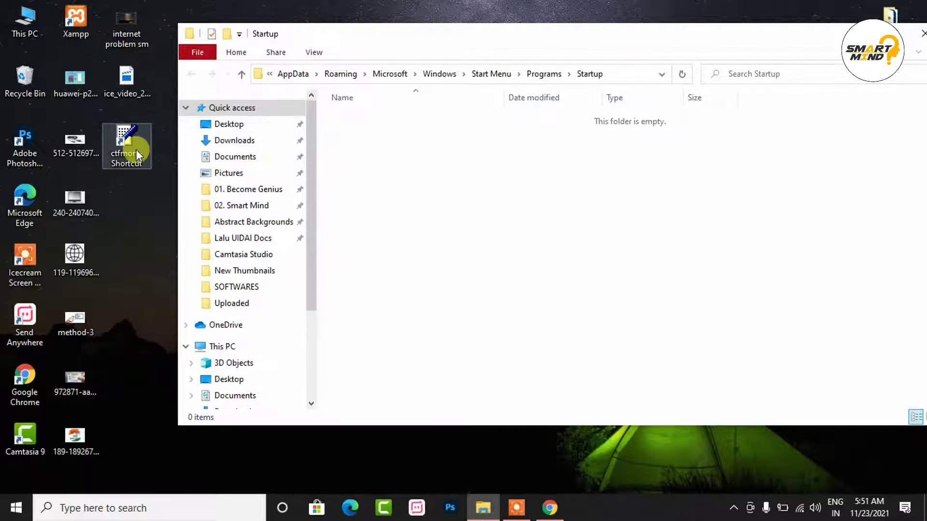
pyautogui.moveTo(128, 144); pyautogui.dragTo(485, 183)
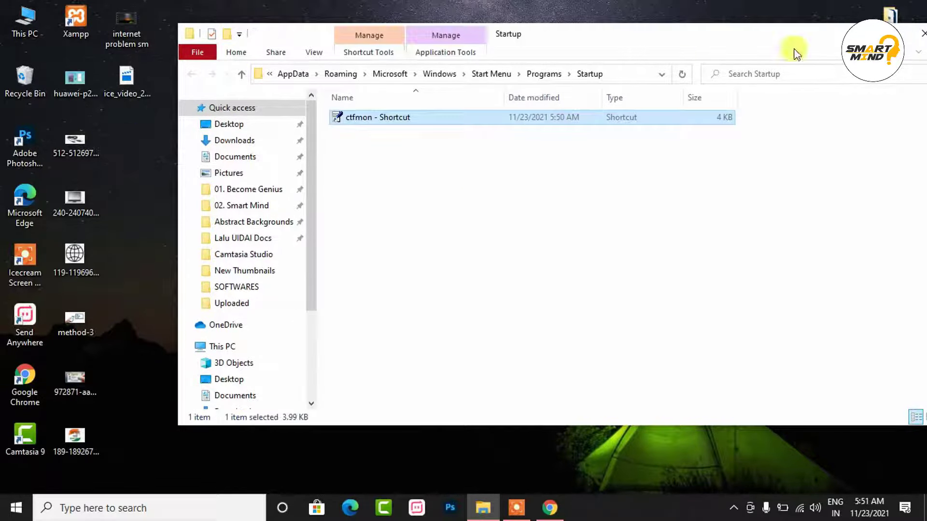
pyautogui.click(923, 33)
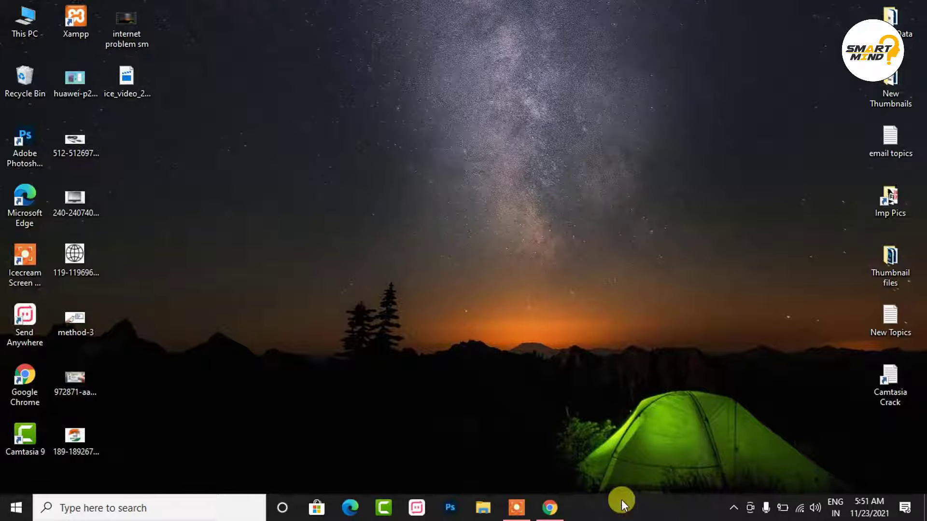
# Step: Check the status of CTF Loader among the startup apps in Task Manager, then close Task Manager
pyautogui.rightClick(637, 507)
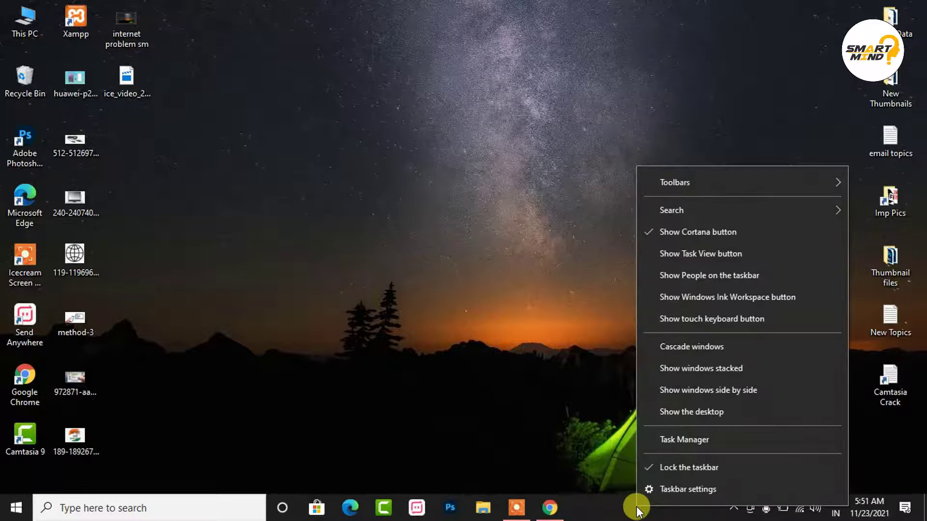
pyautogui.click(687, 439)
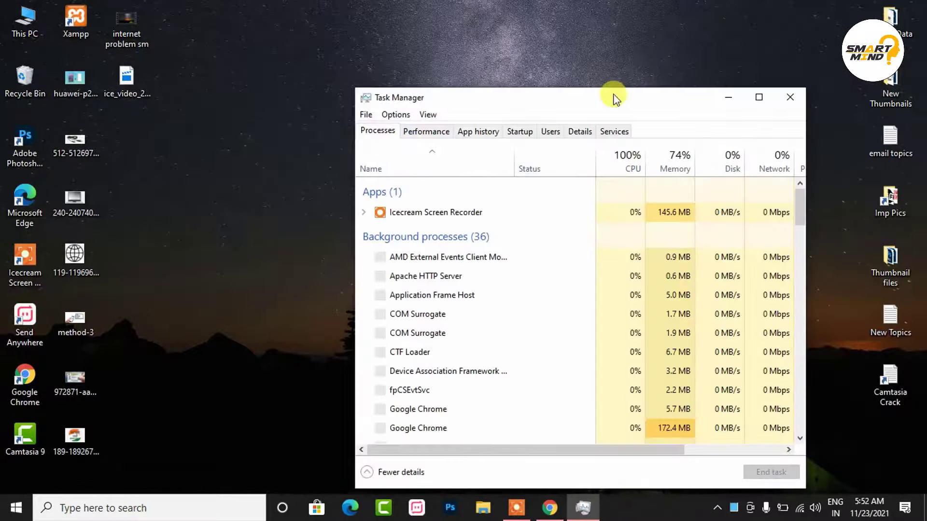
pyautogui.moveTo(603, 95); pyautogui.dragTo(489, 57)
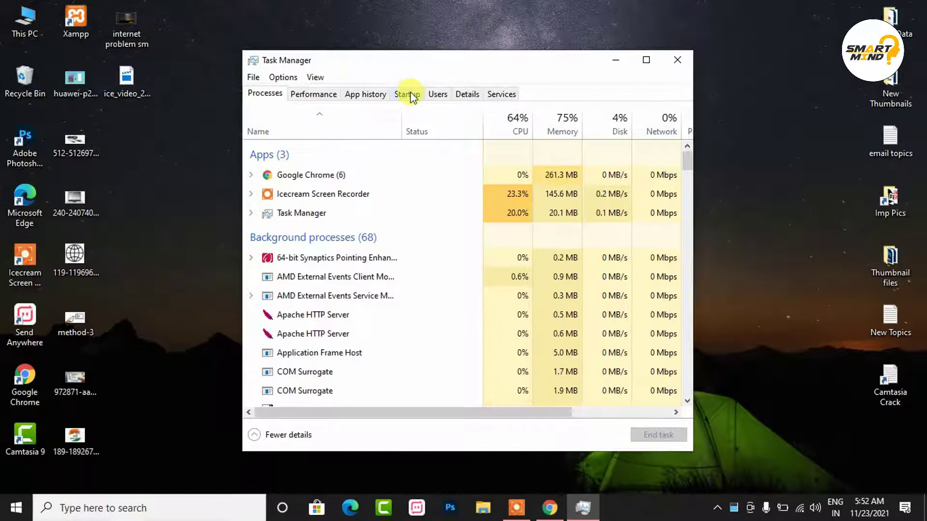
pyautogui.click(410, 94)
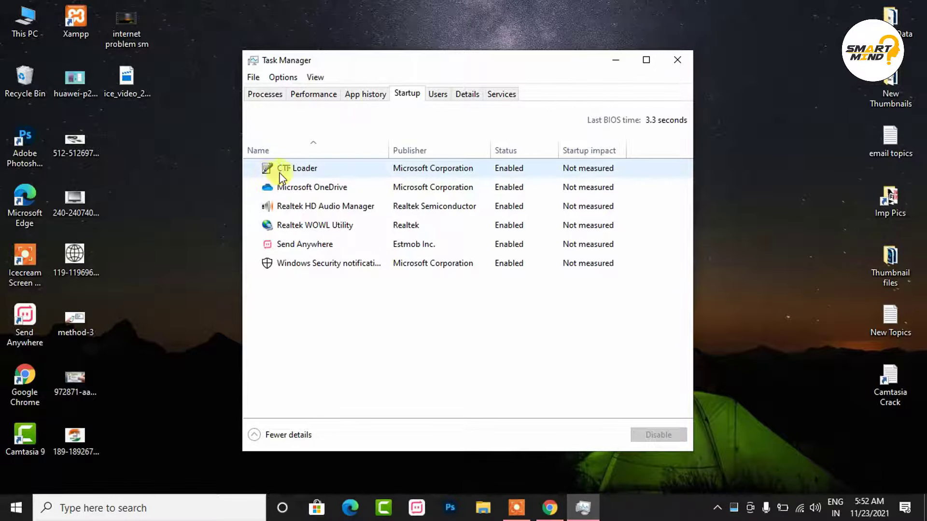
pyautogui.click(511, 172)
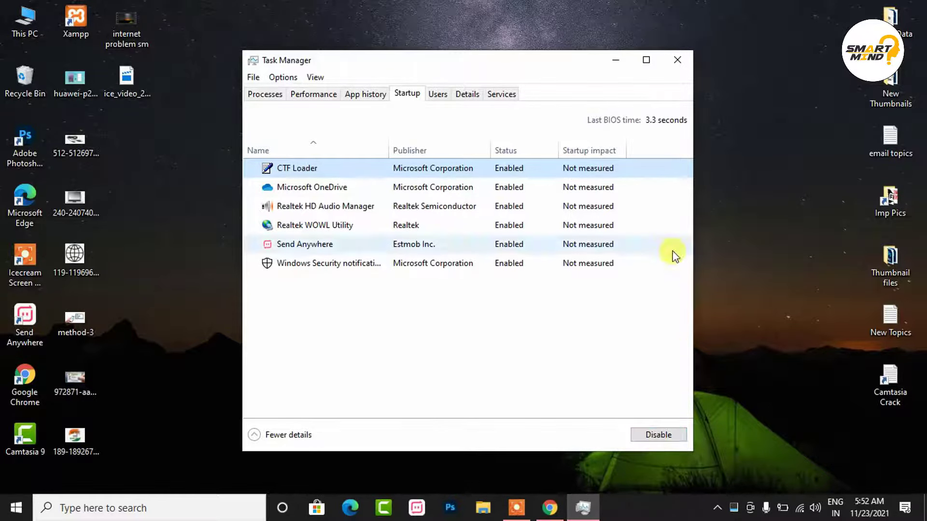
pyautogui.click(678, 60)
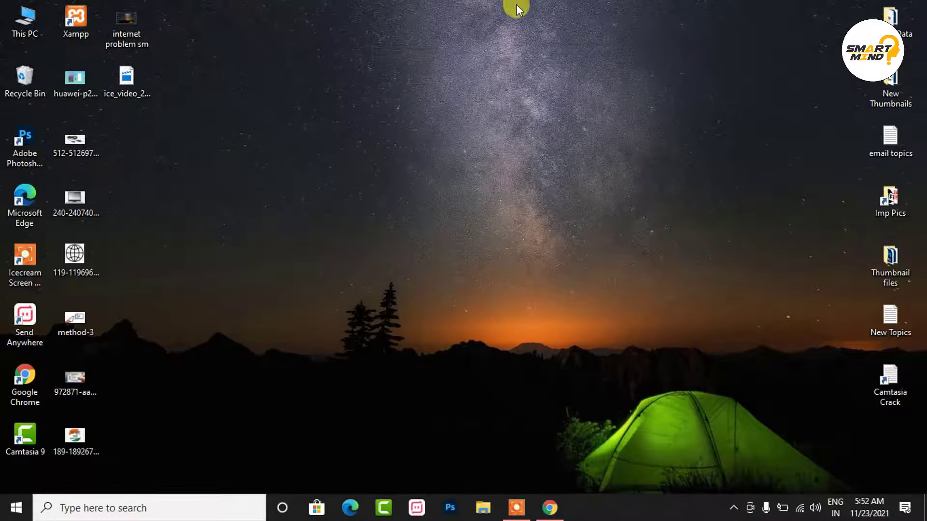
pyautogui.rightClick(506, 8)
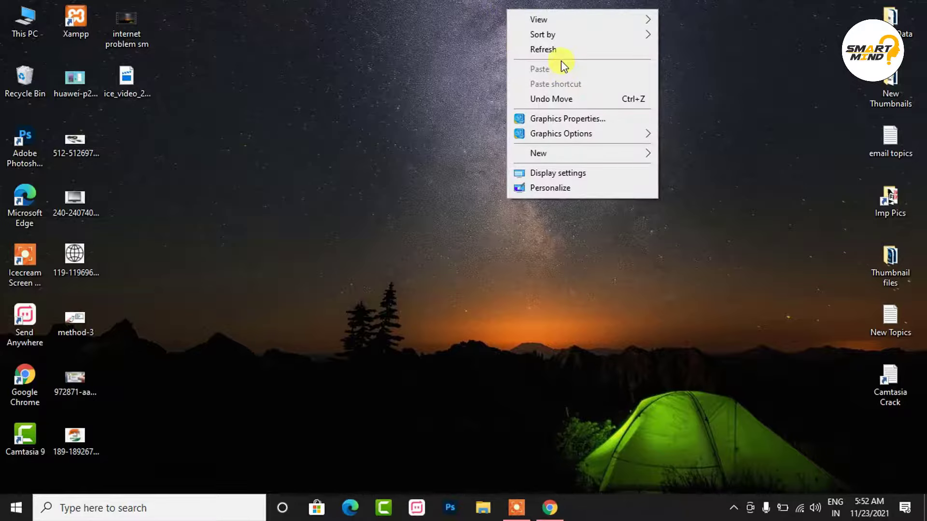
pyautogui.click(556, 51)
pyautogui.rightClick(607, 32)
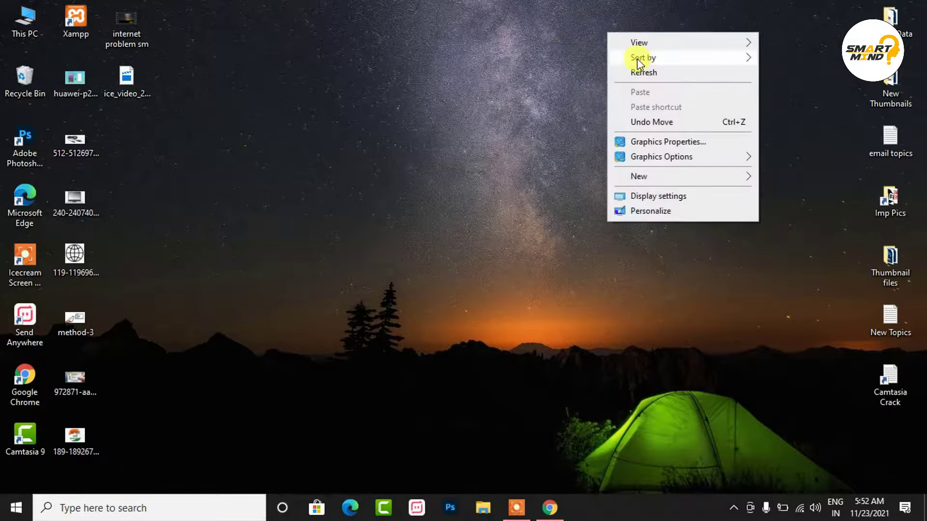
pyautogui.click(652, 74)
pyautogui.rightClick(533, 20)
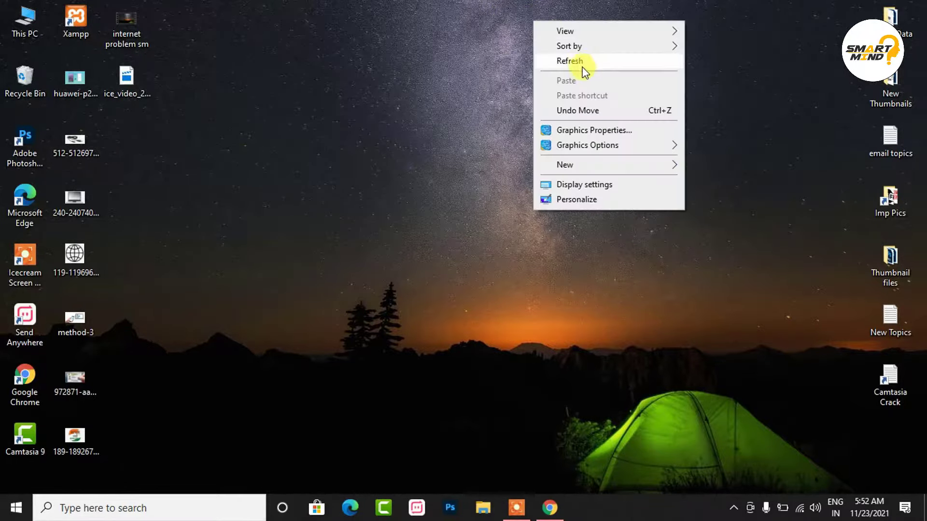
pyautogui.click(586, 64)
pyautogui.rightClick(628, 3)
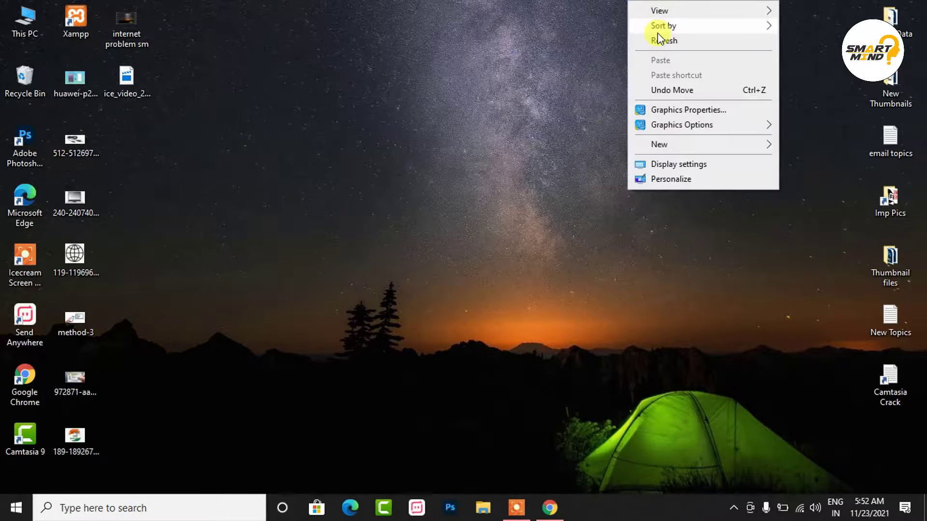
pyautogui.click(673, 42)
pyautogui.rightClick(616, 12)
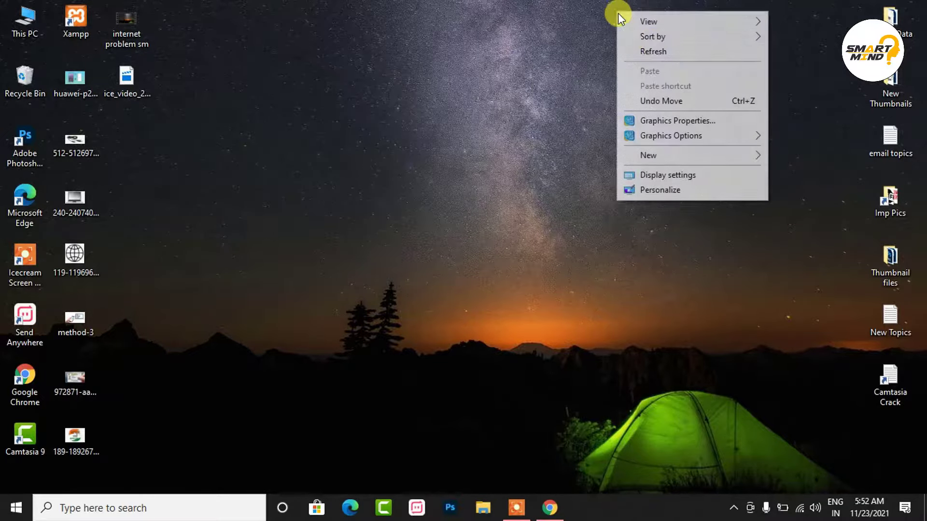
pyautogui.click(657, 48)
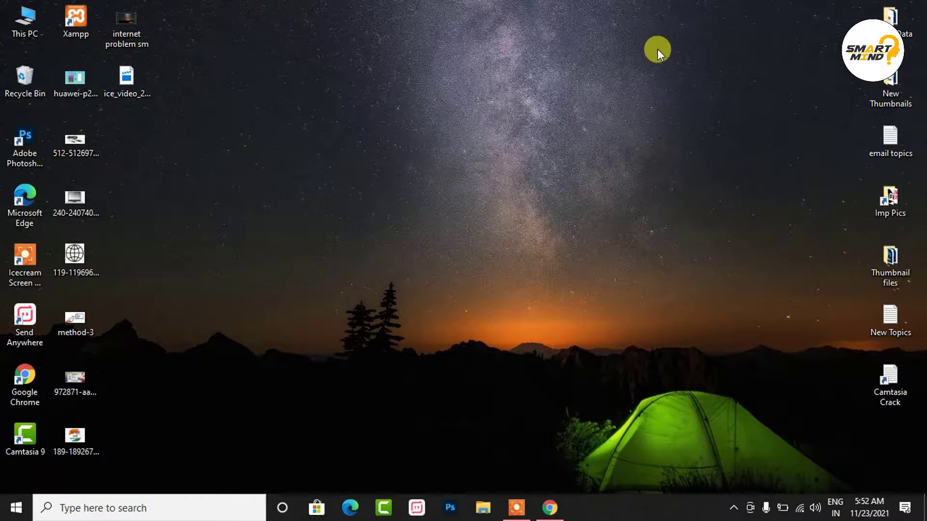